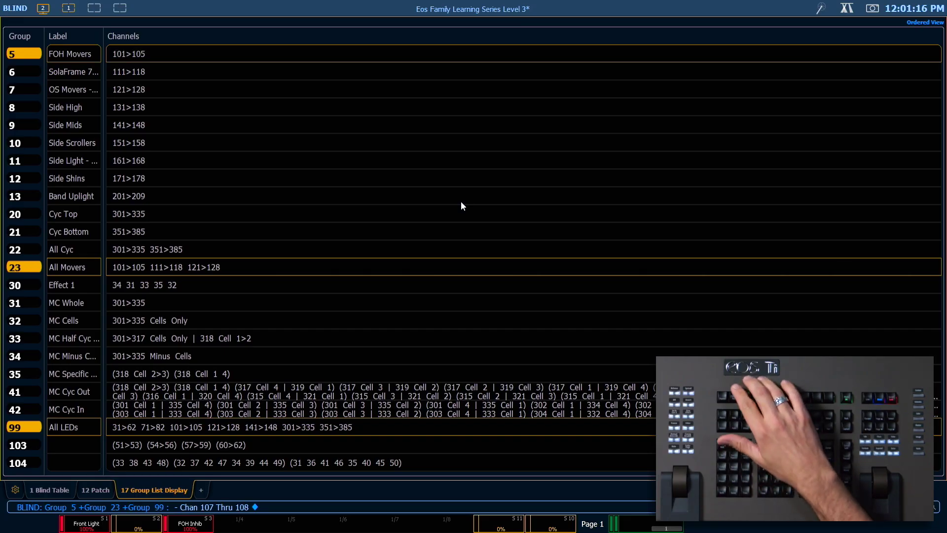
Switch to the patch display's Channel Database, listing channels 101–126 with addresses and types
key("p")
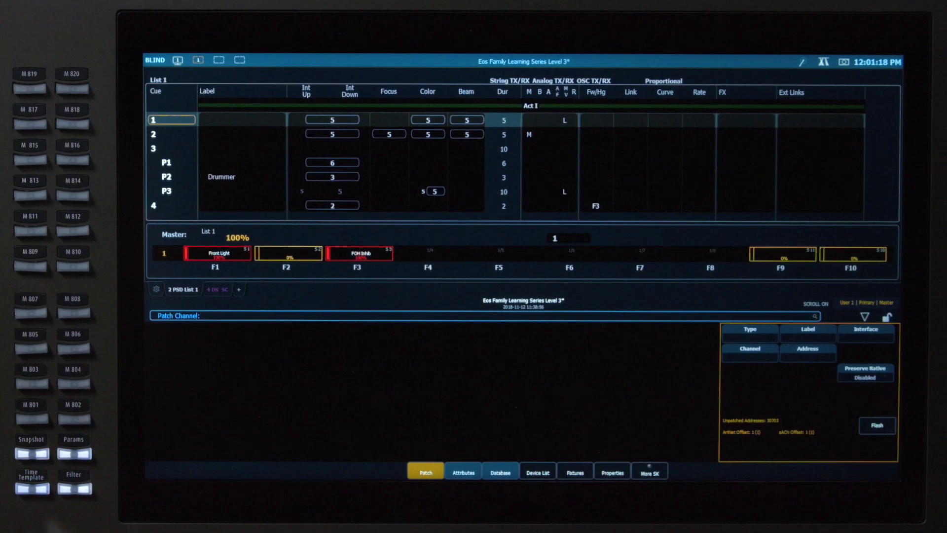
left_click(500, 472)
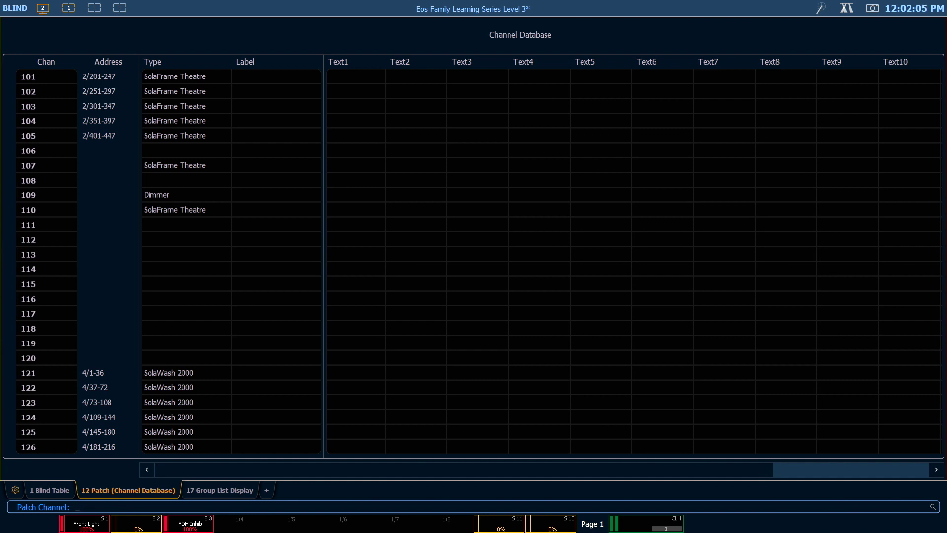
Select channel 1 and enter the note 'Hung sideways from catwalk' in its Notes column
type("1")
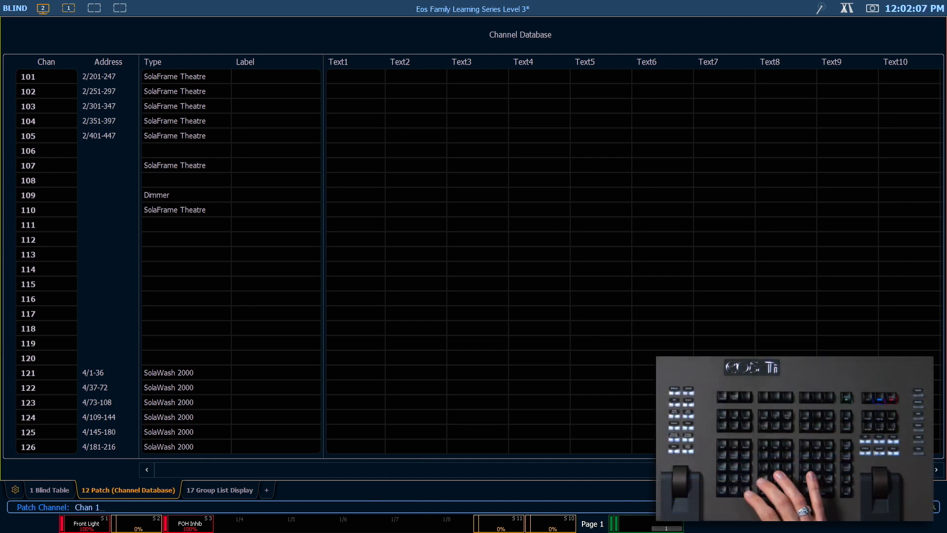
key("Return")
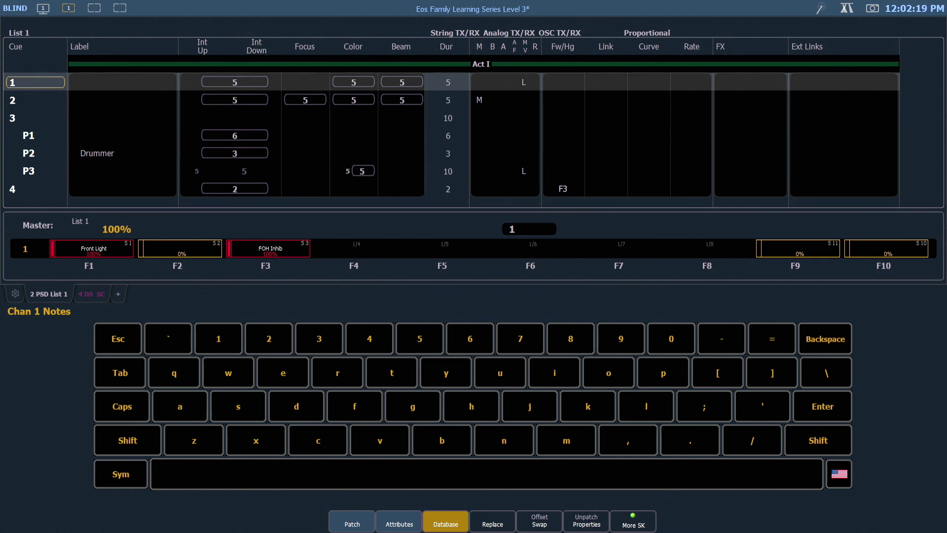
type("Hung sidesways from")
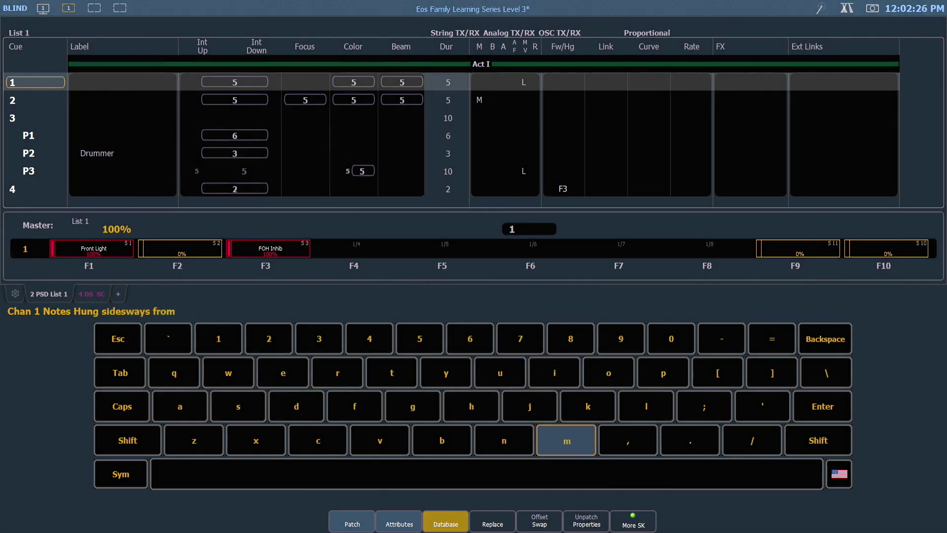
type(" catwalk")
key("Return")
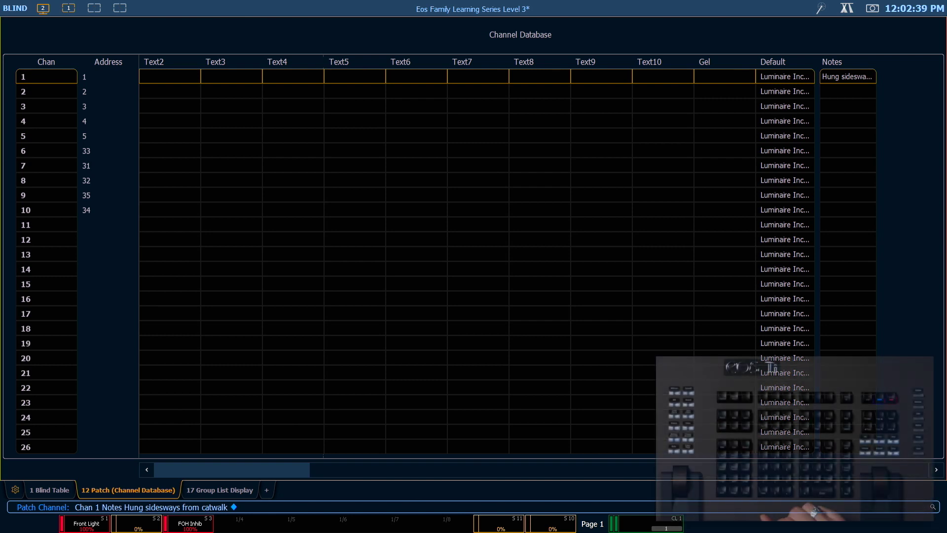
Select channels 152 thru 154 part 2 and give them the note 'rental units'
type("152")
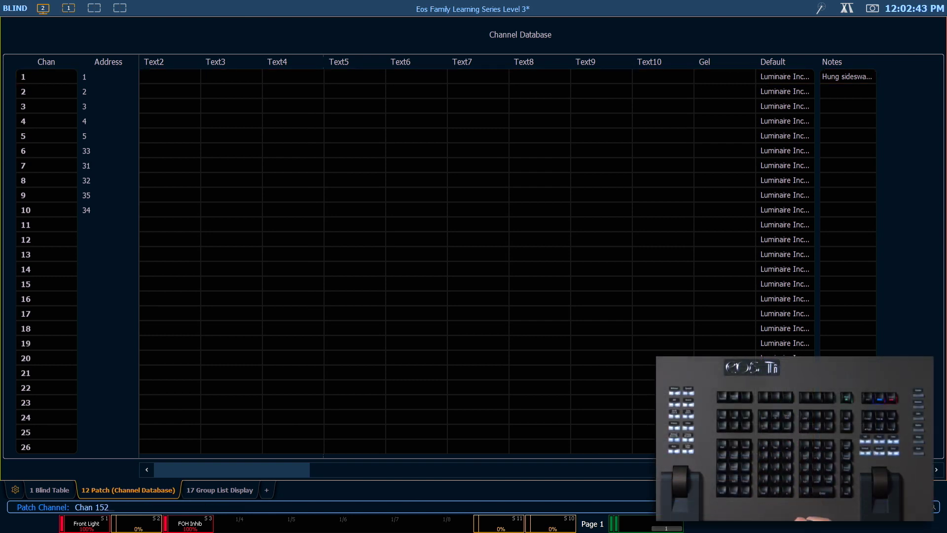
type("t154")
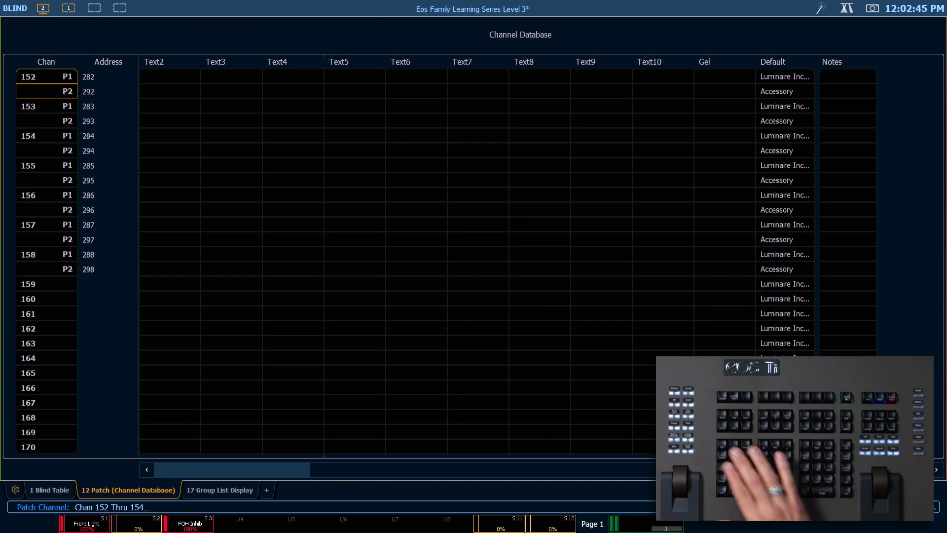
type("p2")
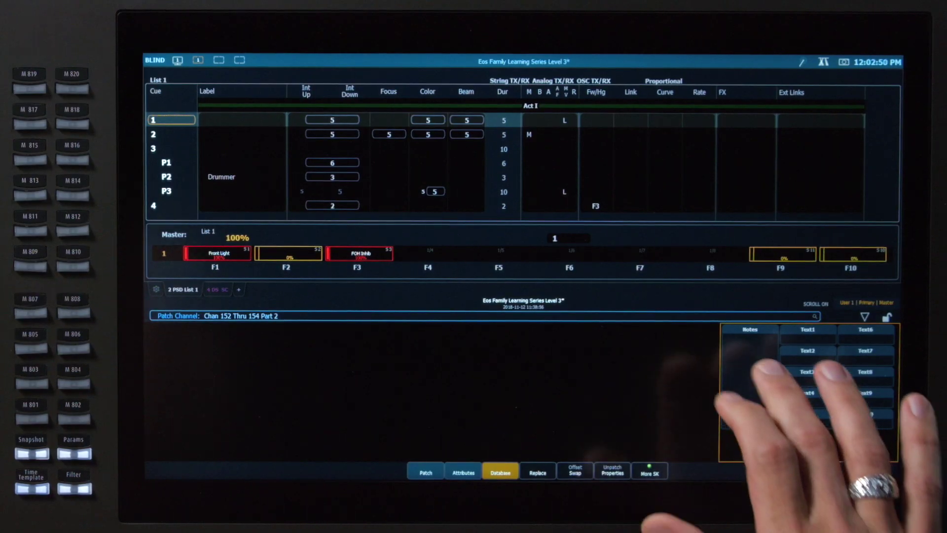
left_click(762, 399)
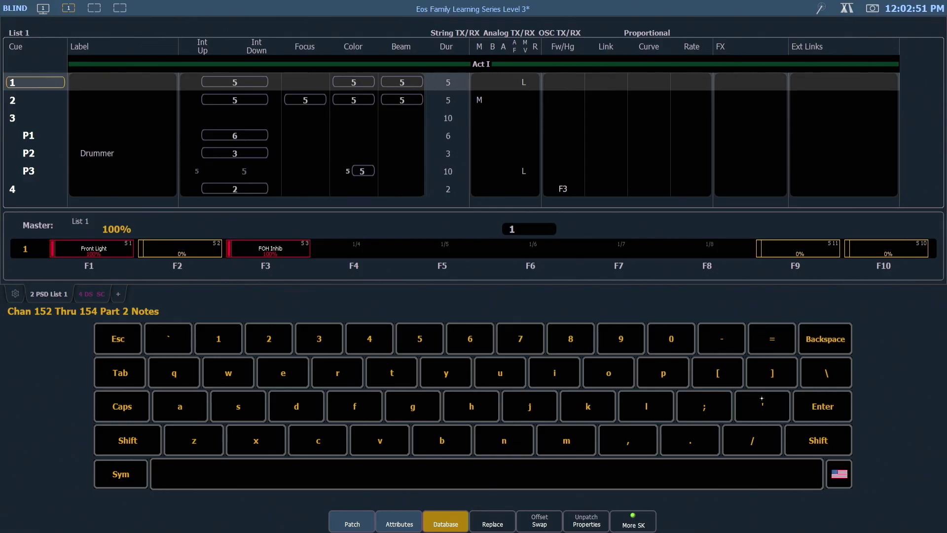
type("rental units")
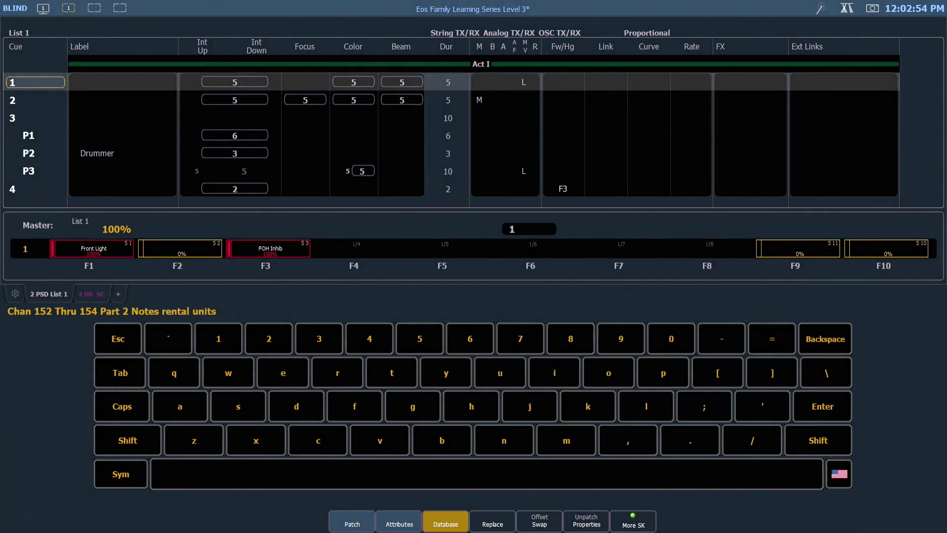
key("Return")
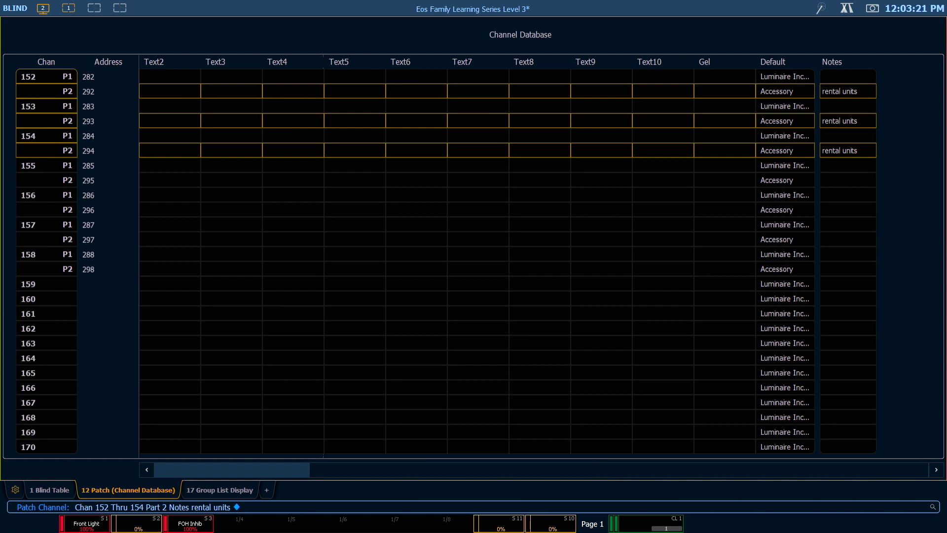
Assign gel R33 to channels 1 through 10
type("1t10")
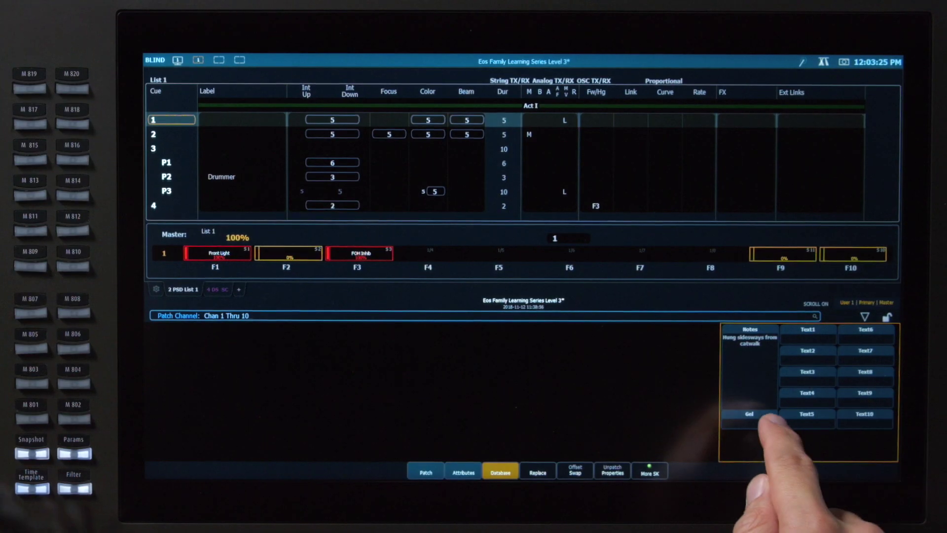
left_click(770, 457)
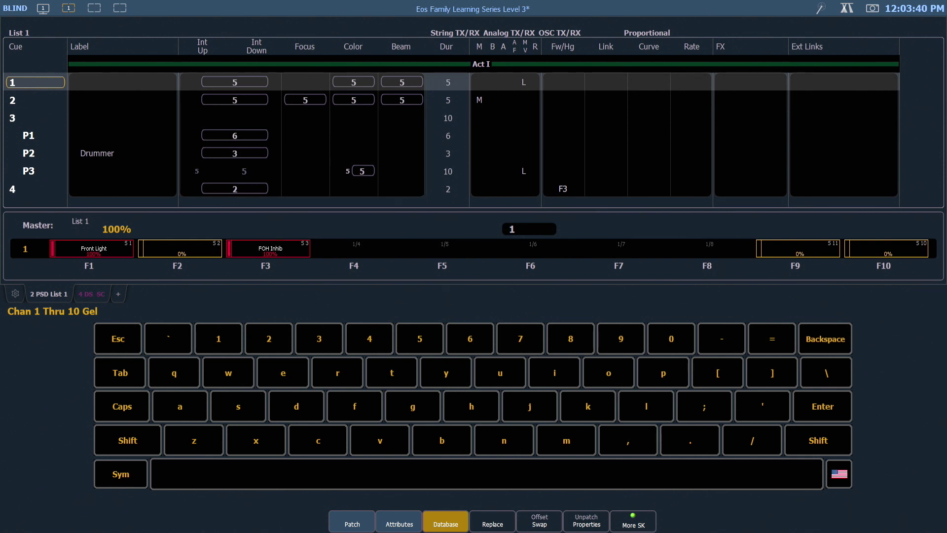
type("R33")
key("Return")
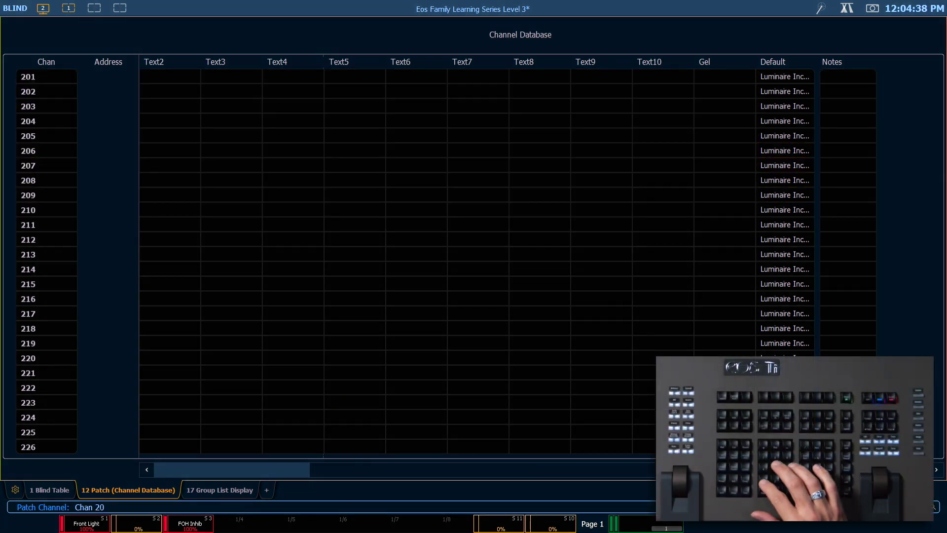
Assign gel L201 to channels 201 through 209 and clear the command line
type("1 Thru 209")
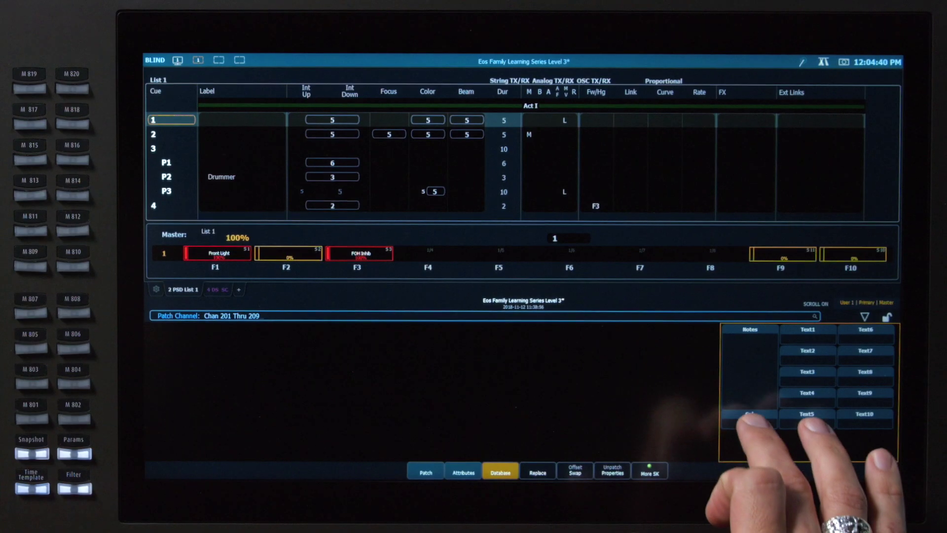
left_click(750, 414)
type("L201")
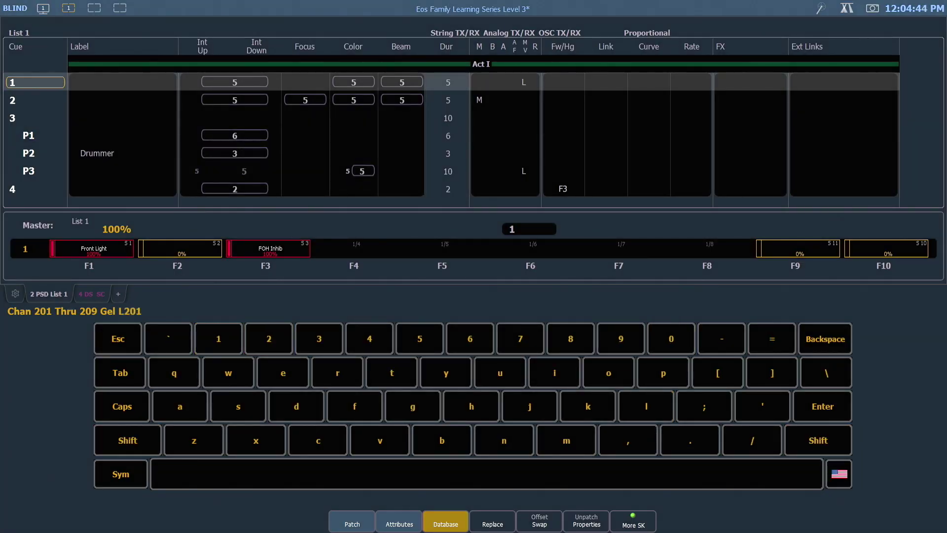
key("Return")
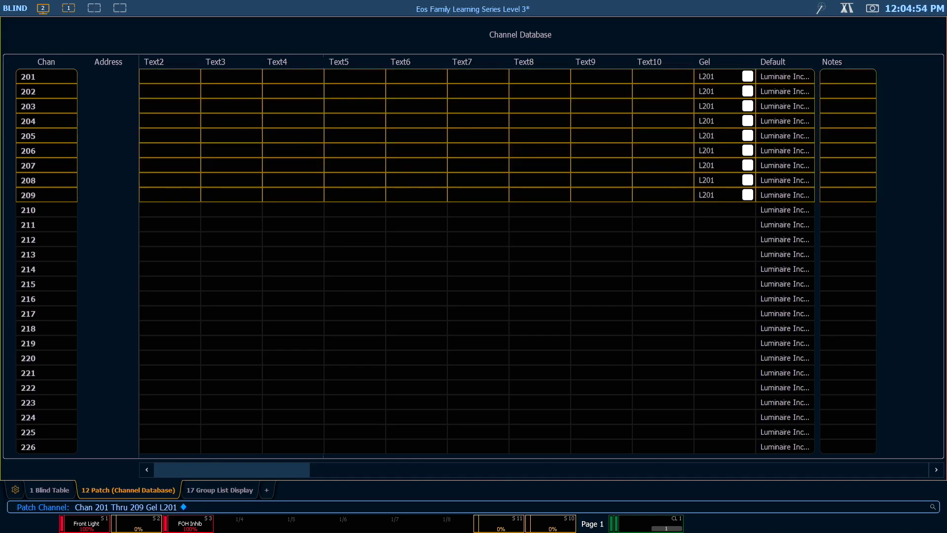
left_click(493, 62)
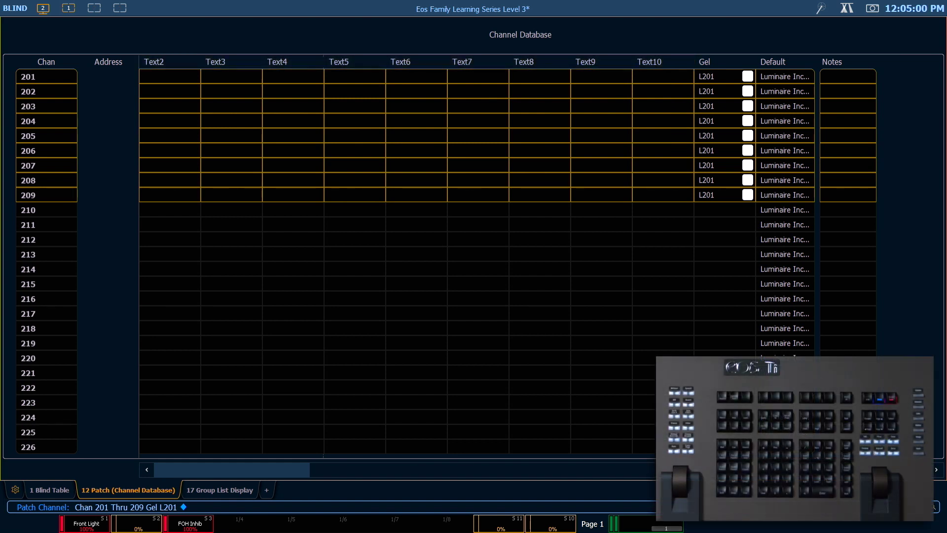
Clear the leftover command and relabel the Text1 field as Lamp
key("BackSpace")
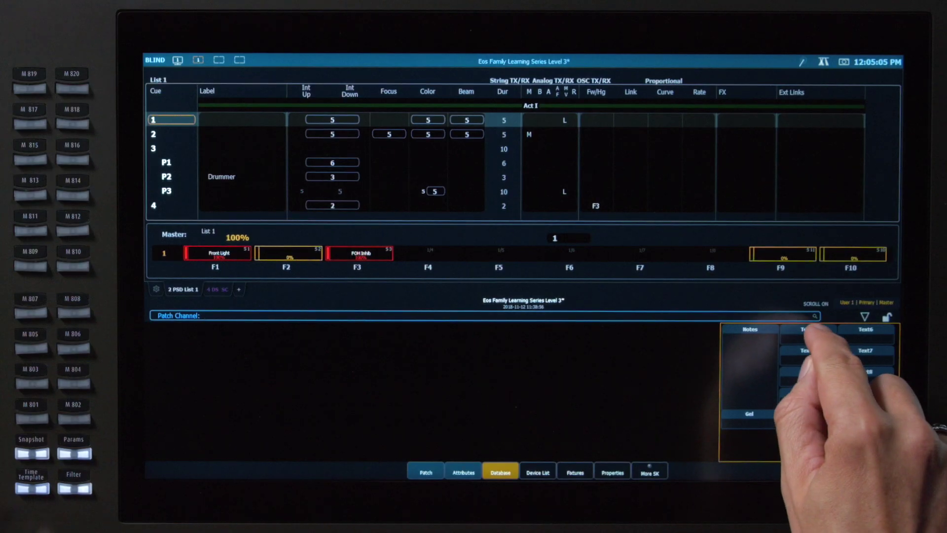
left_click(808, 329)
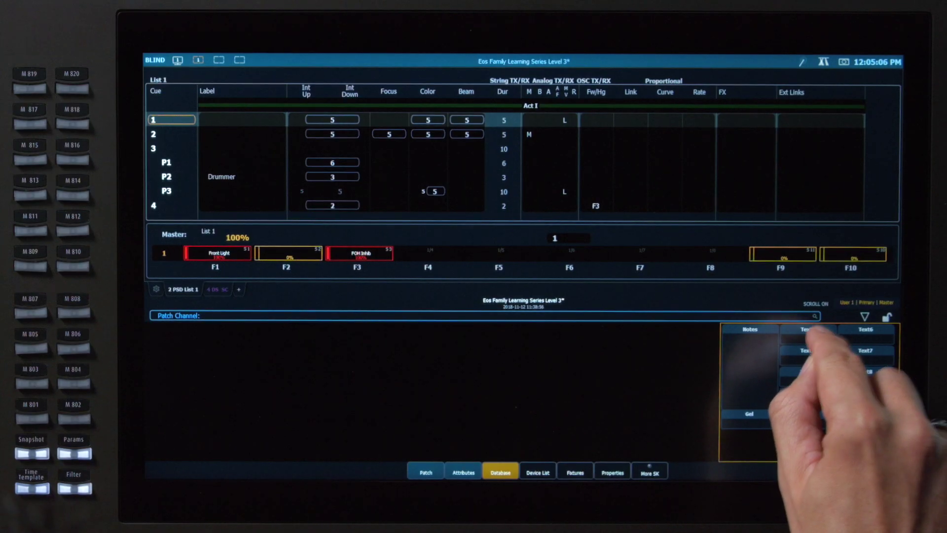
left_click(770, 424)
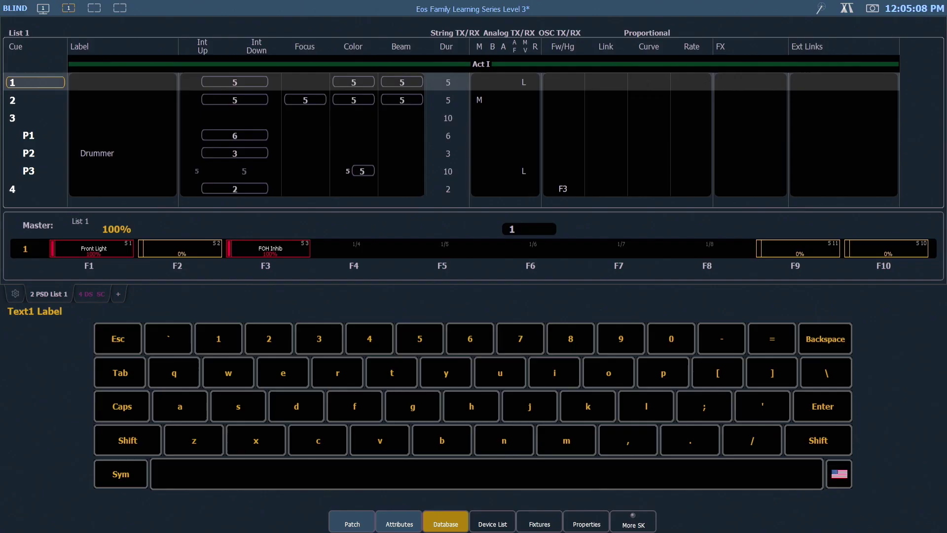
type("Lamp")
key("Return")
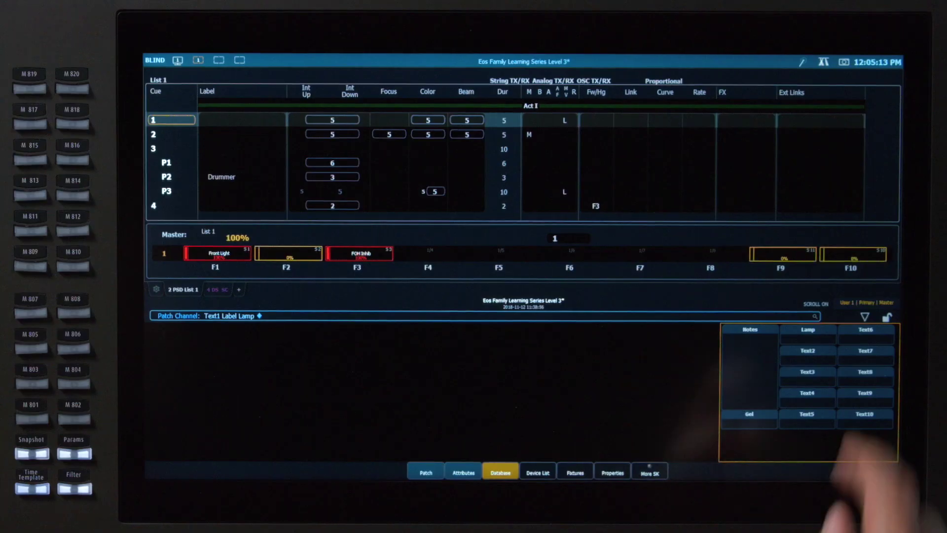
Relabel the Text2 field as Position and the Text3 field as System
left_click(808, 350)
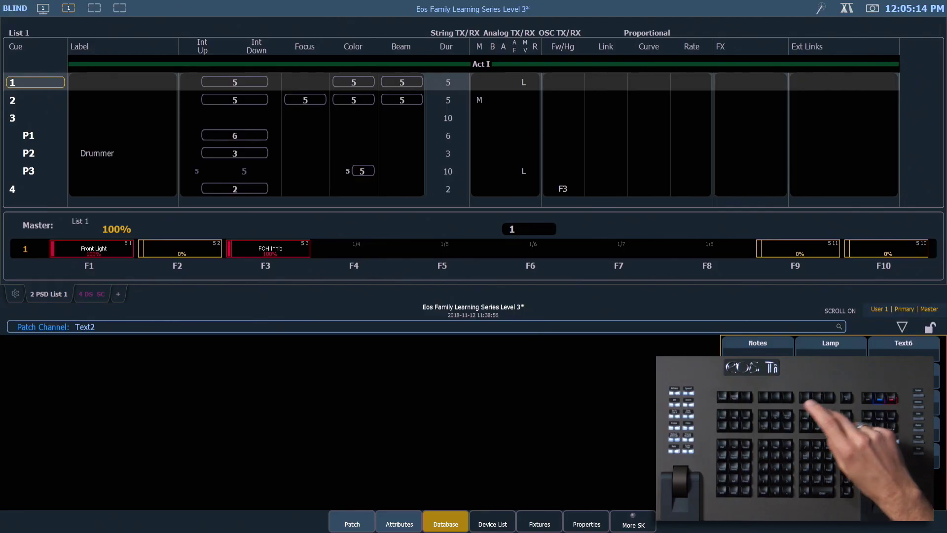
left_click(883, 421)
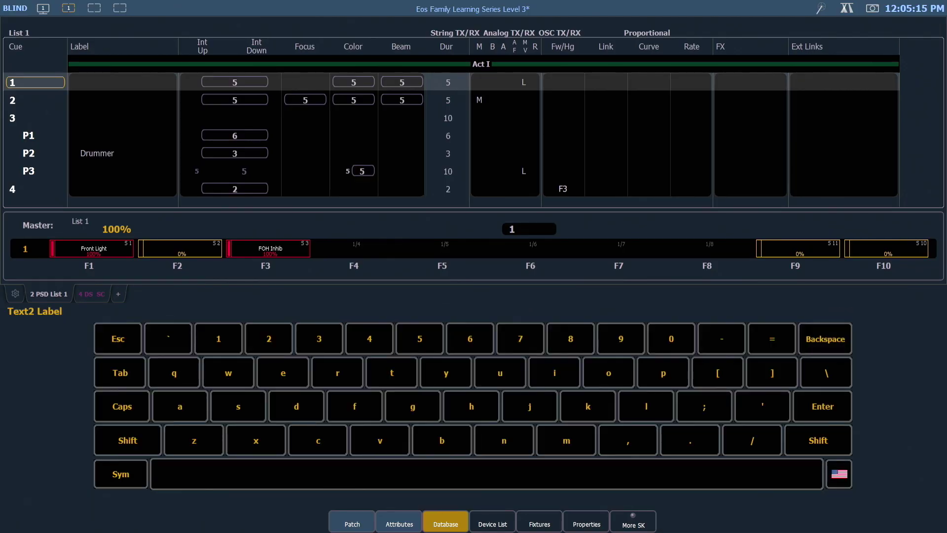
type("Position")
key("Return")
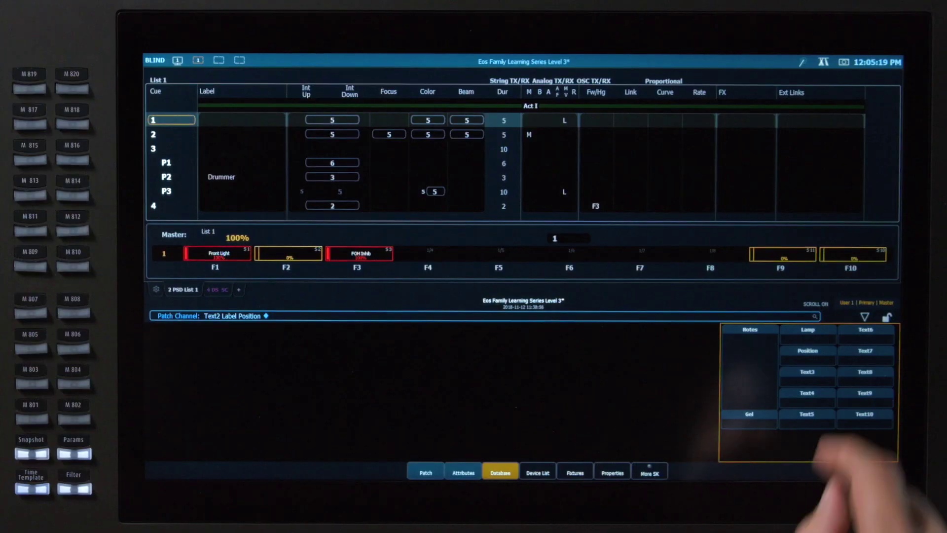
left_click(807, 372)
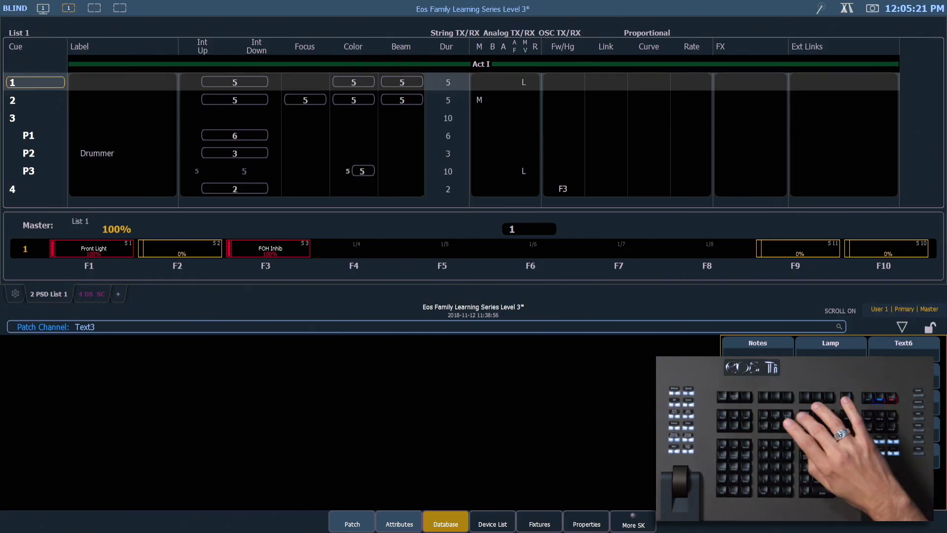
left_click(835, 423)
type("System")
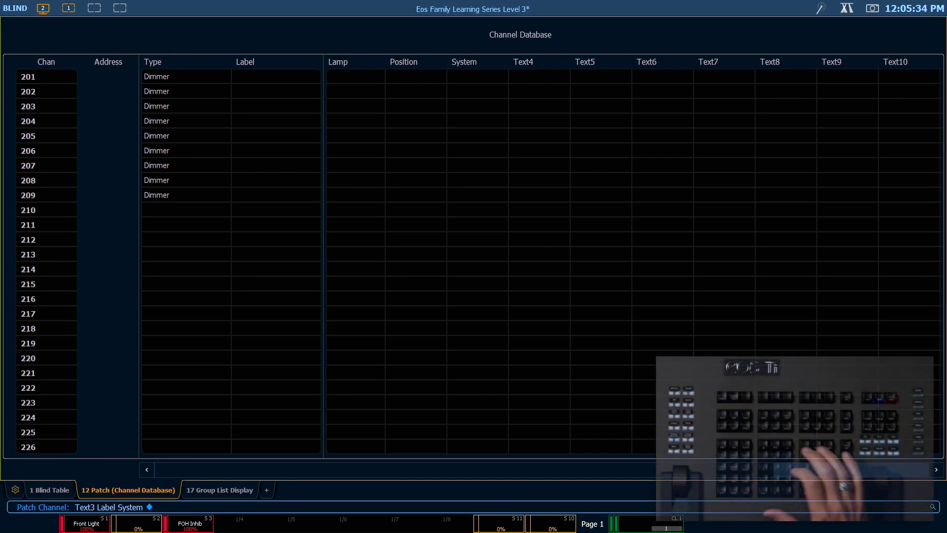
Select channels 1 thru 10 and create the new Lamp keyword 575W for them
key("1")
key("t")
key("1")
key("0")
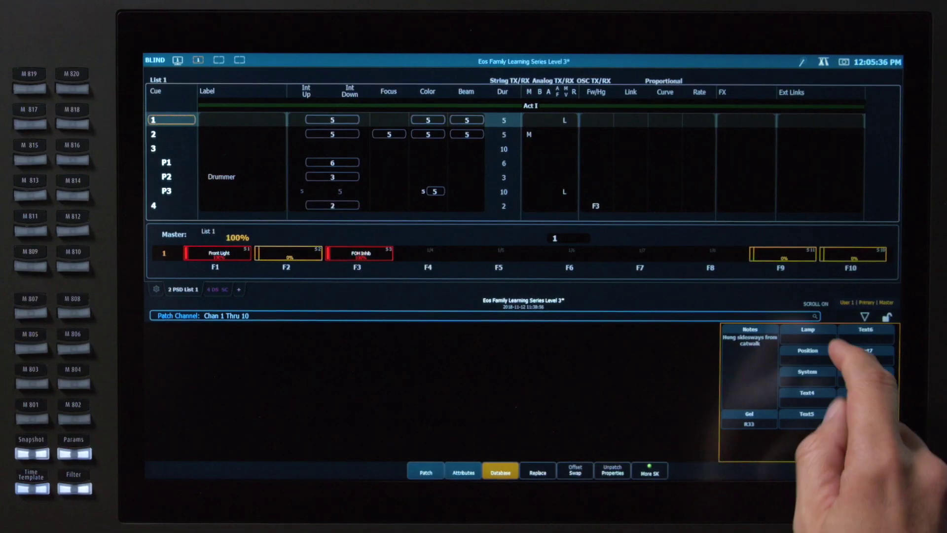
left_click(808, 330)
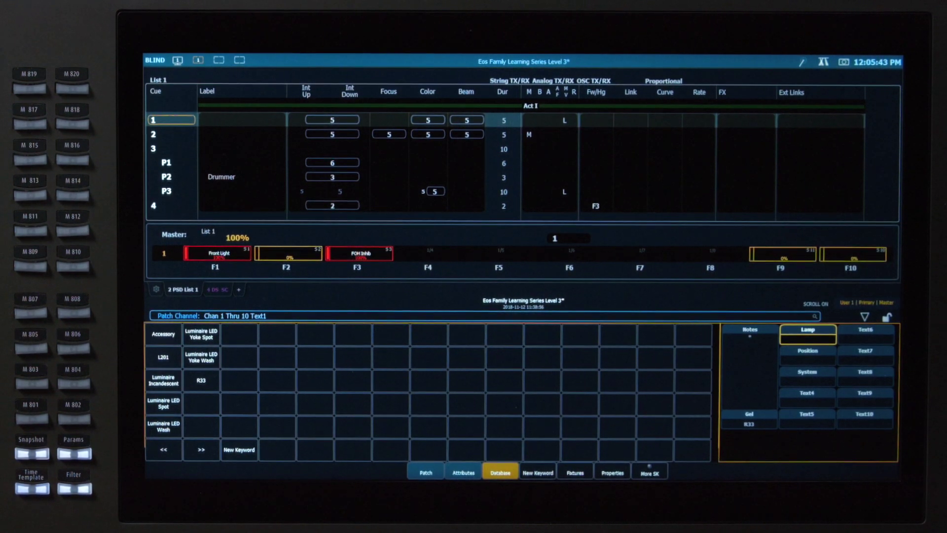
left_click(239, 450)
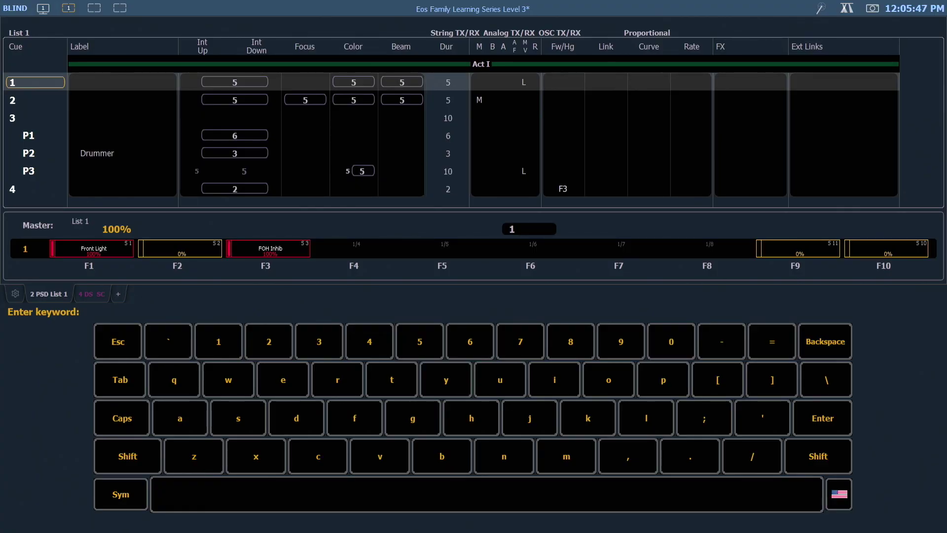
type("5")
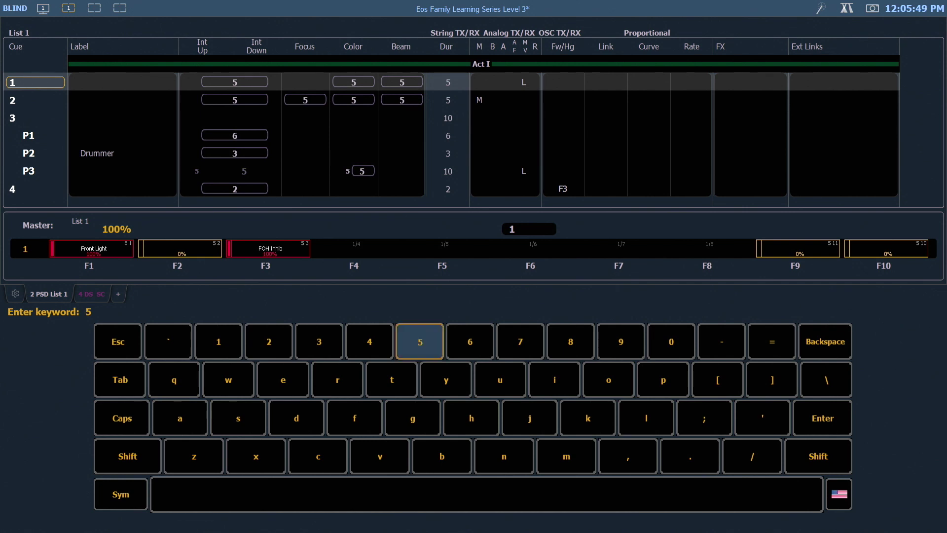
type("75W")
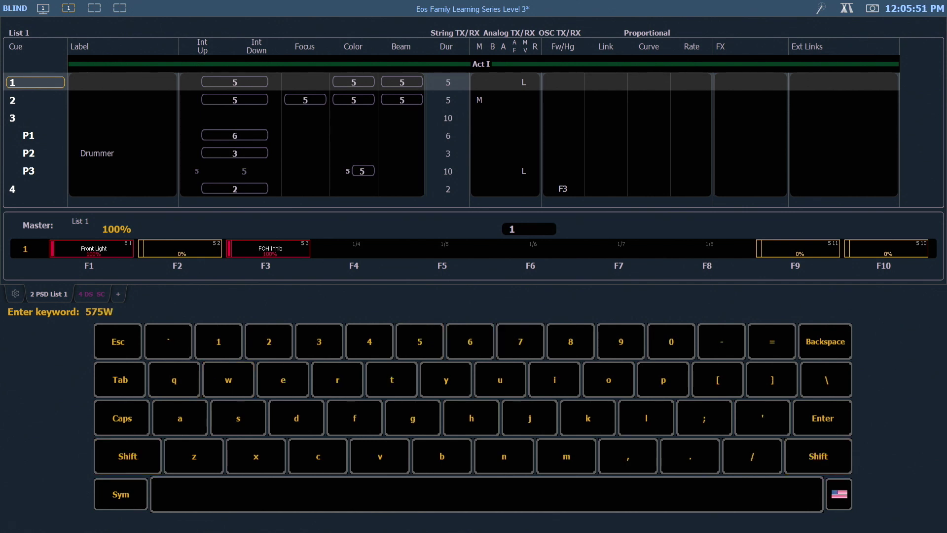
key("Return")
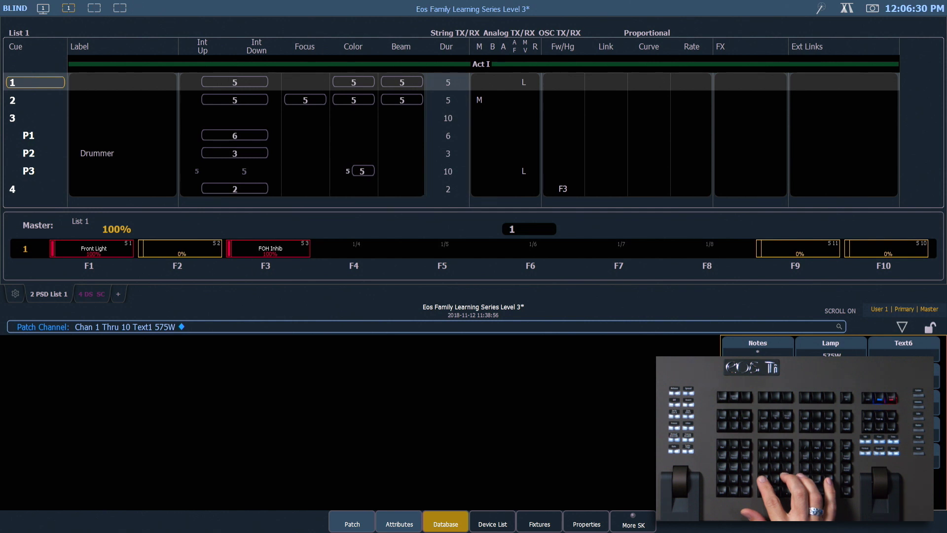
Select channels 131–134, 141–144, 151–154, 161–164, 171–174 and create Position keyword 'SL Booms'
type("131t134")
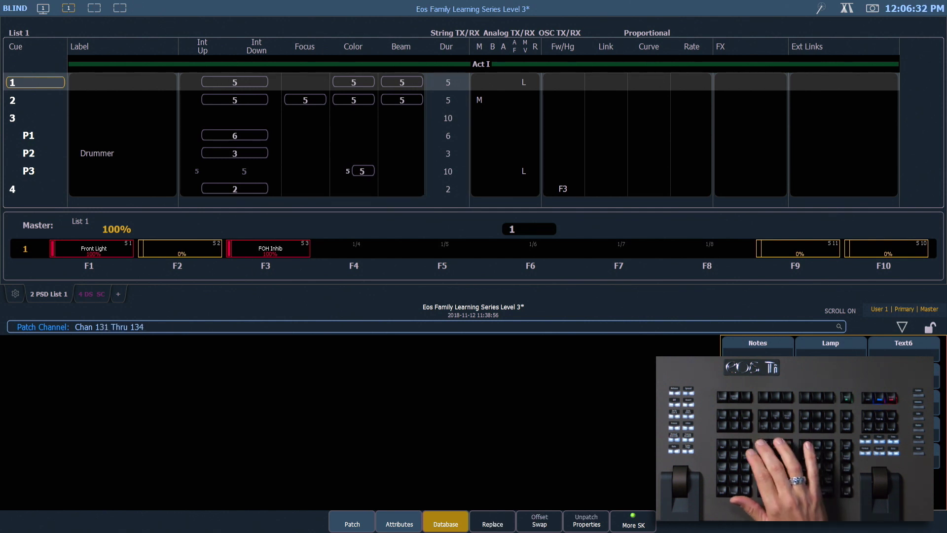
type("+ ")
type("1")
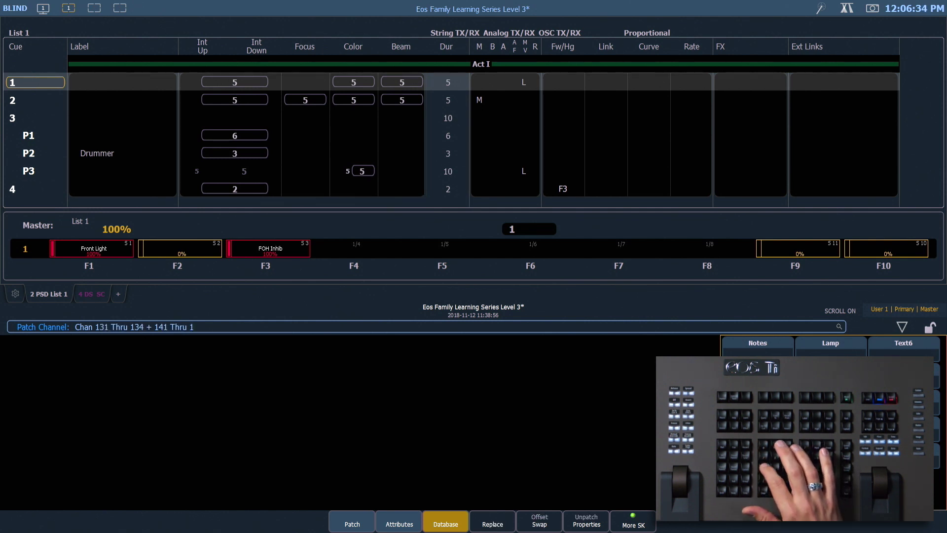
type("41t144+151+")
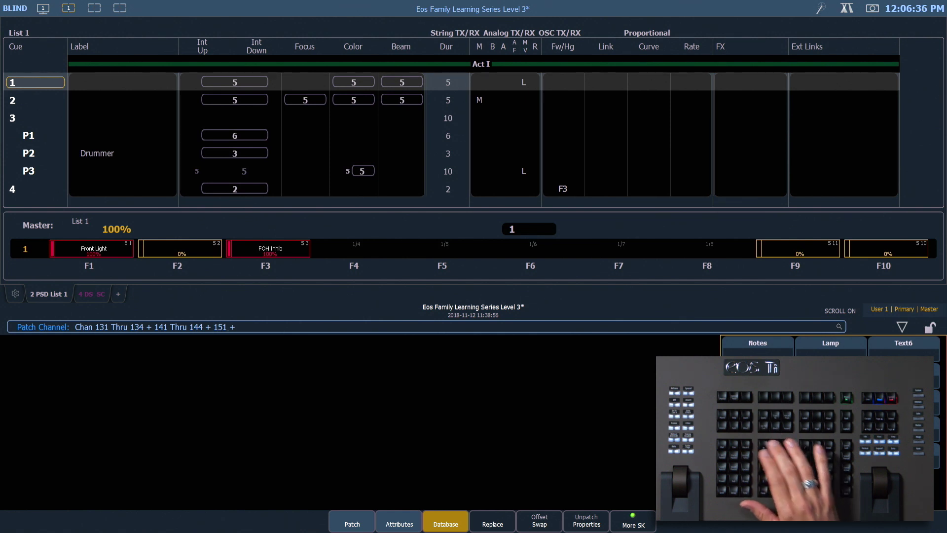
key("BackSpace")
type("t")
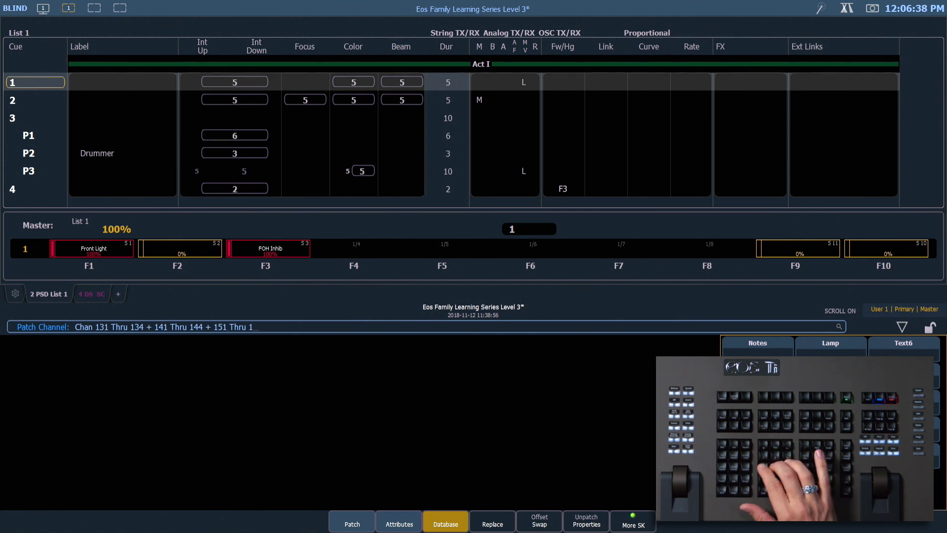
type("154+161")
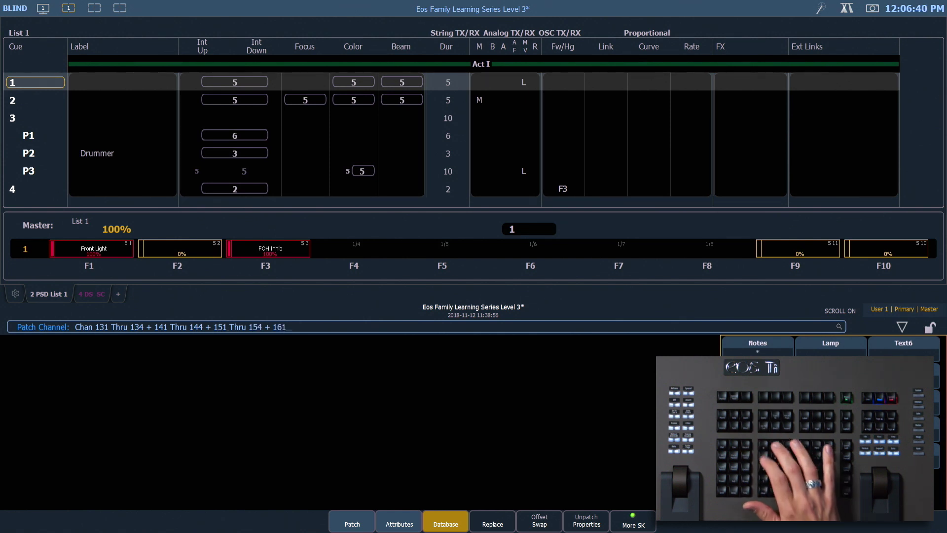
type("t164")
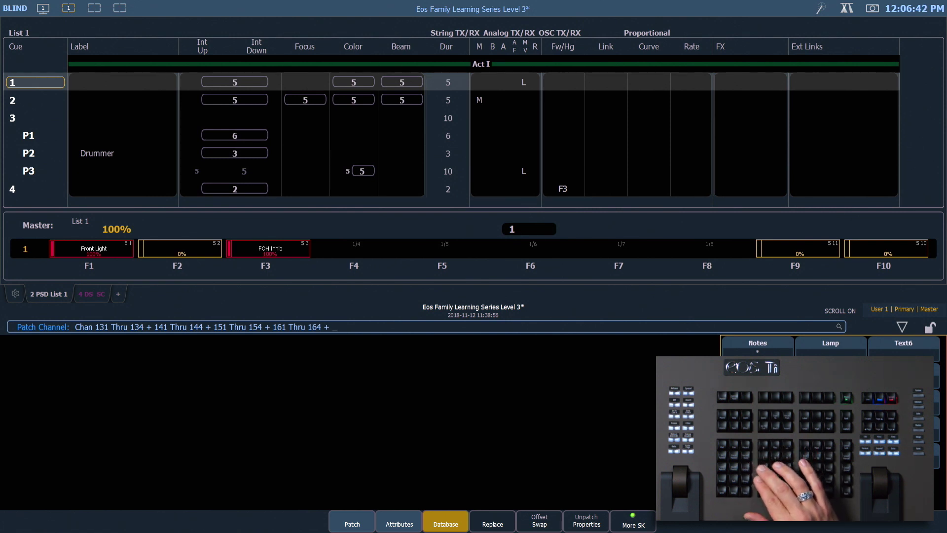
type("+171t17")
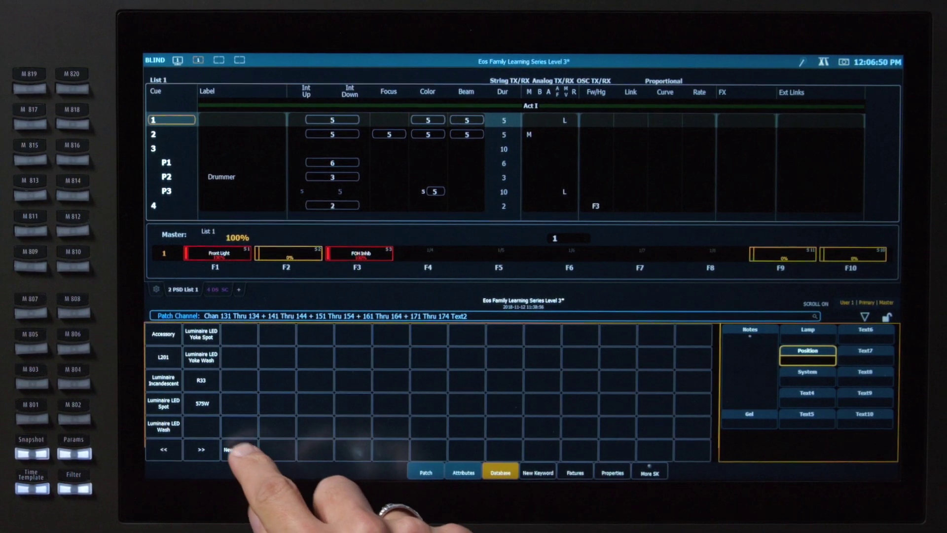
left_click(232, 450)
type("SL Boom")
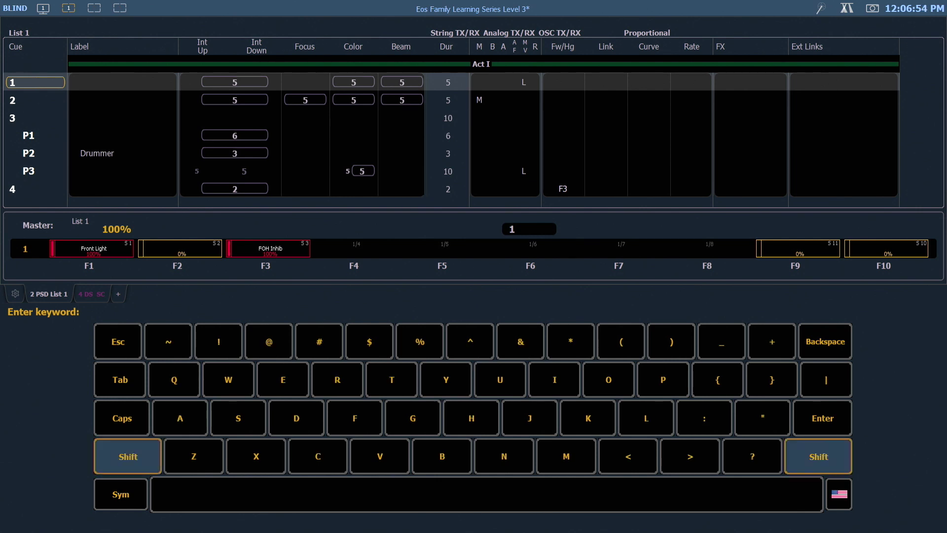
type("s")
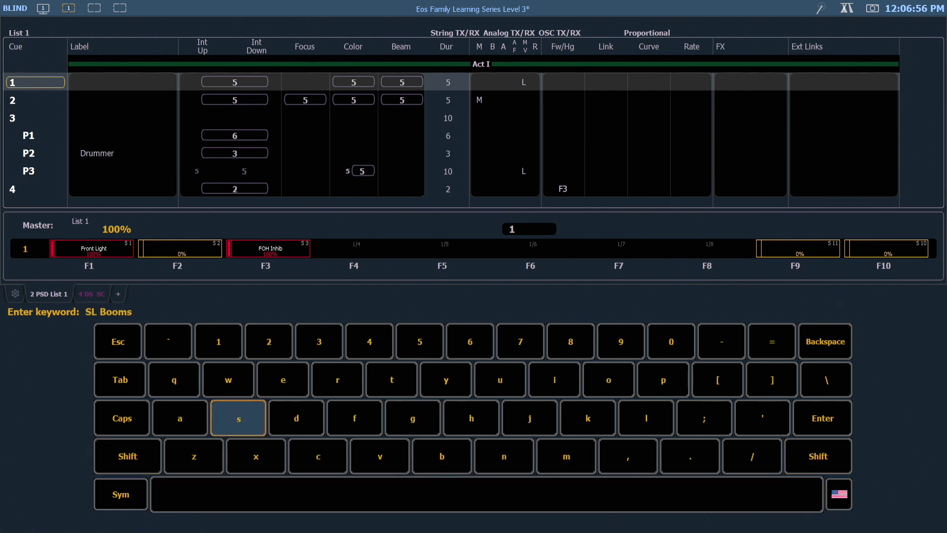
key("Return")
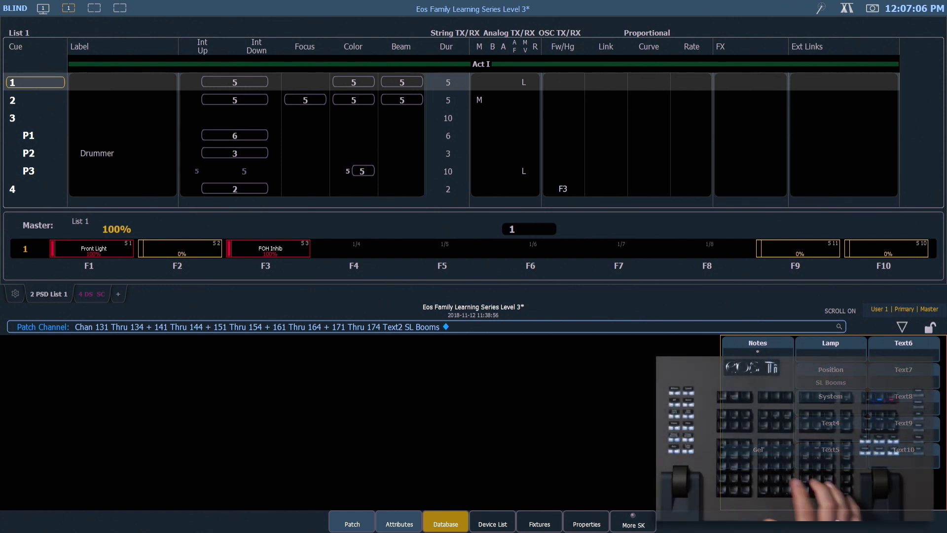
Select channels 135–138, 145–148, 155–158, 165–168, 175–178 and create Position keyword 'SR Booms'
type("135 Thru 138")
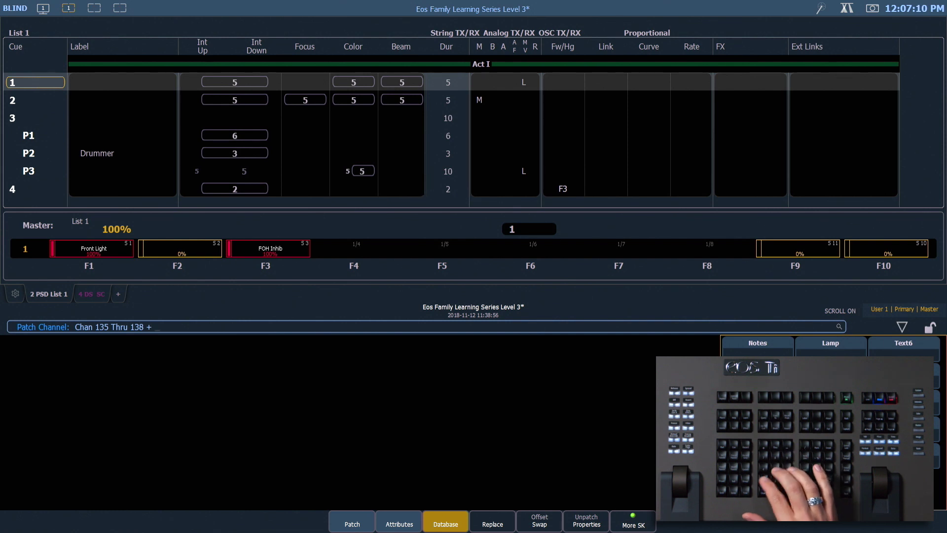
type(" + 145 Thru 148")
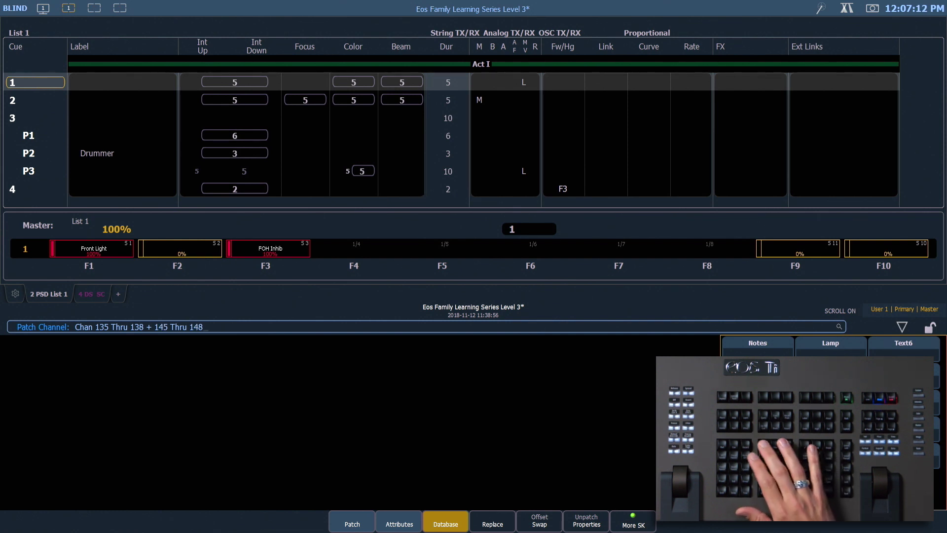
type(" + 155")
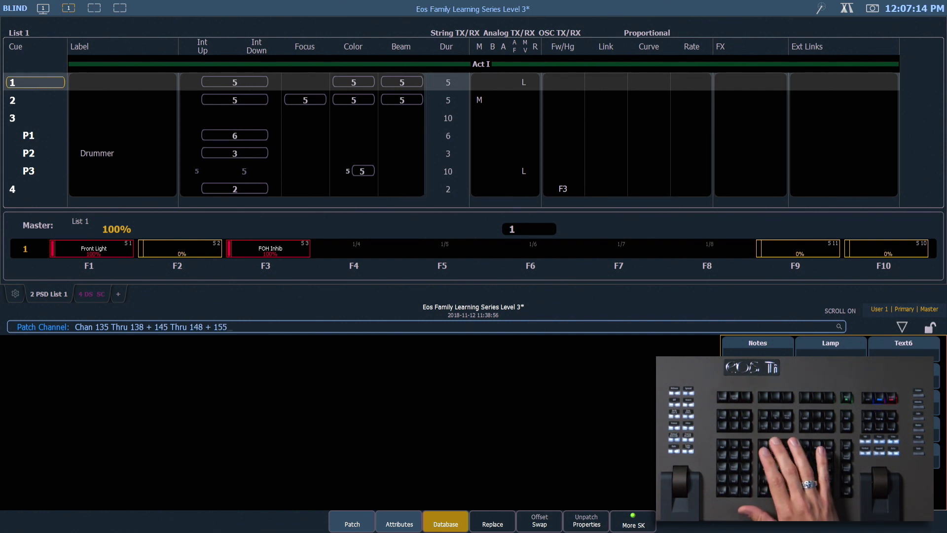
type(" Thru 158 +")
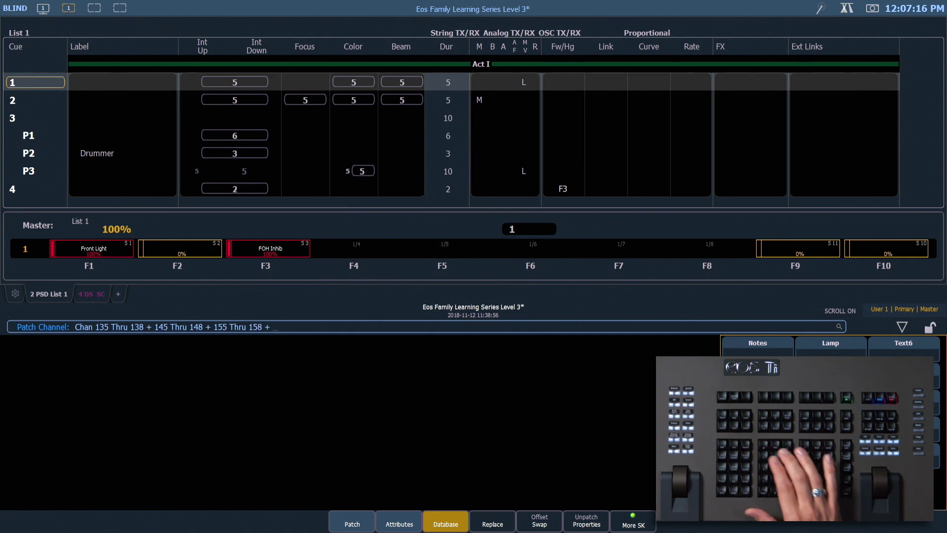
type(" 165 Thru")
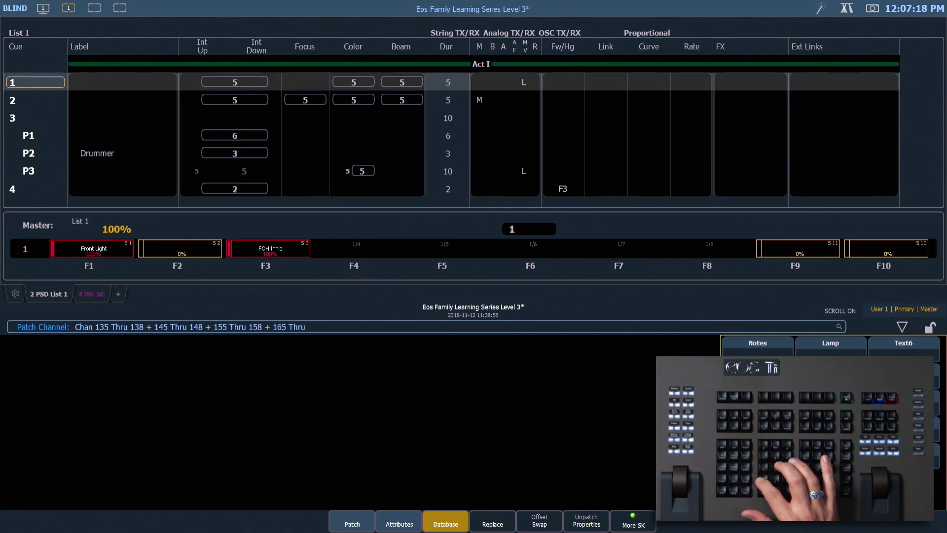
type(" 168 +")
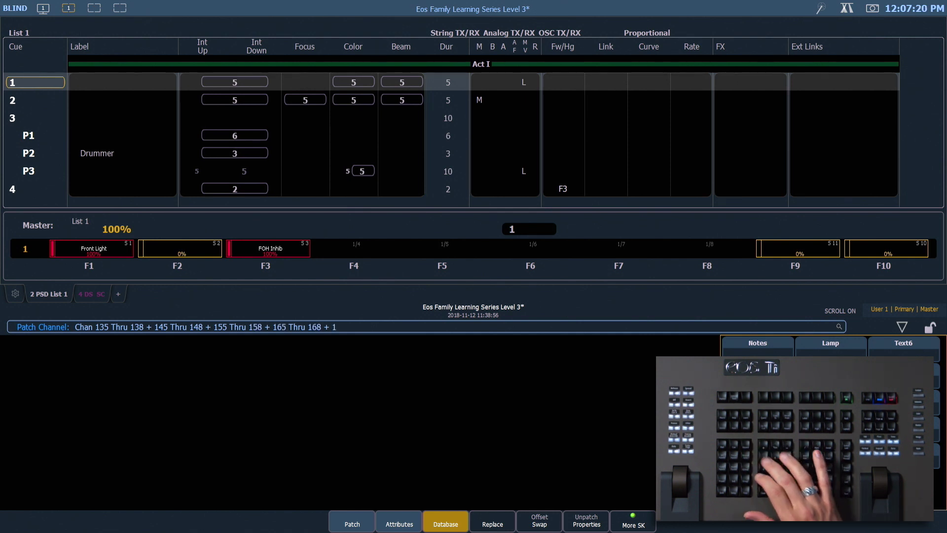
type(" 175 Thru 17")
type("8")
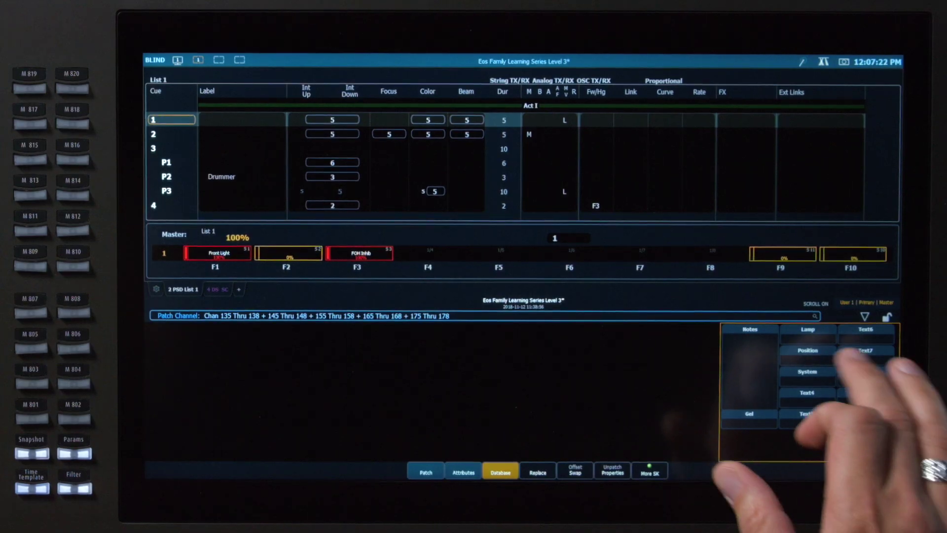
left_click(830, 369)
left_click(239, 450)
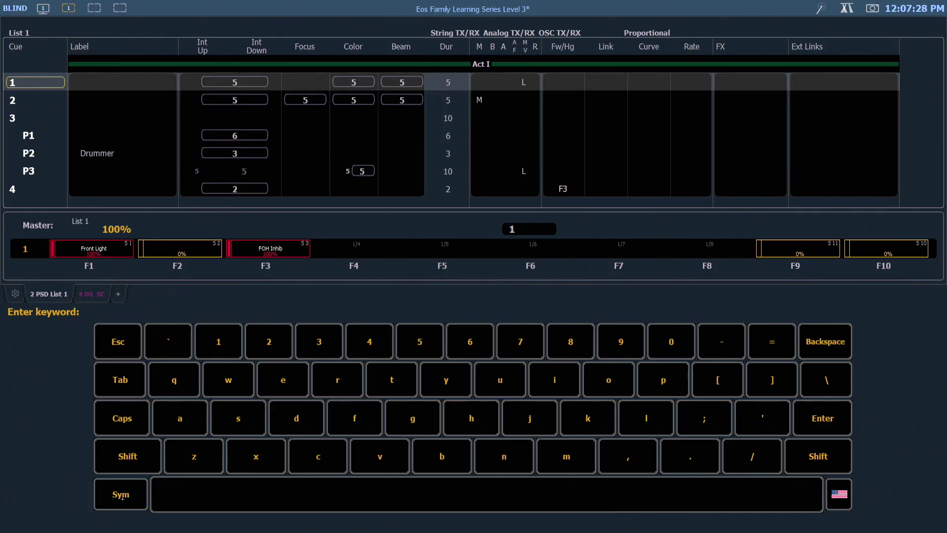
type("SR Booms")
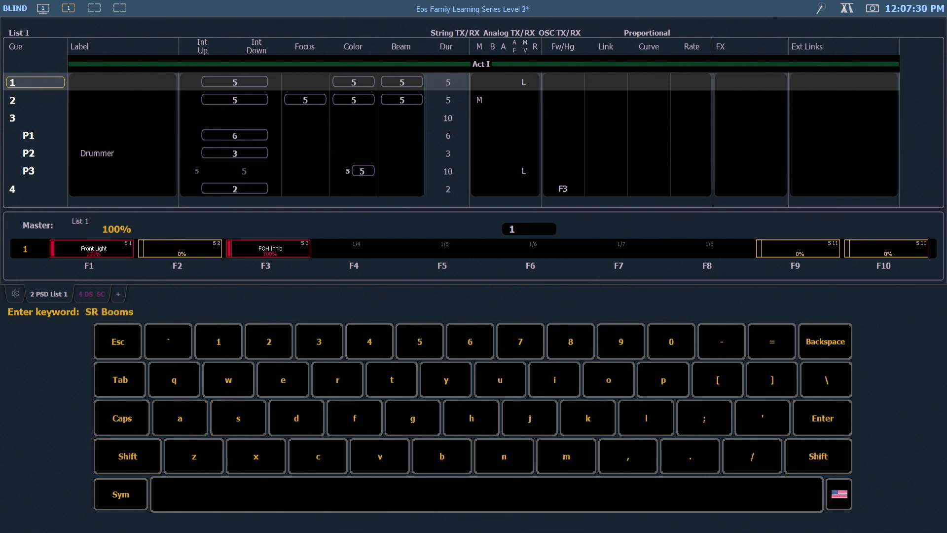
key("Return")
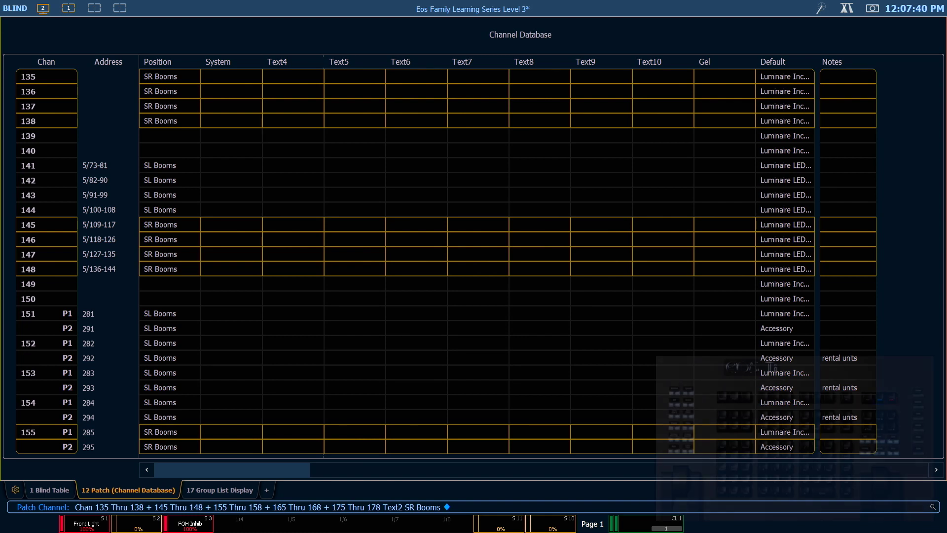
Select channels 131 thru 138 and create the new System keyword 'Head High' for them
type("131 Thru 138")
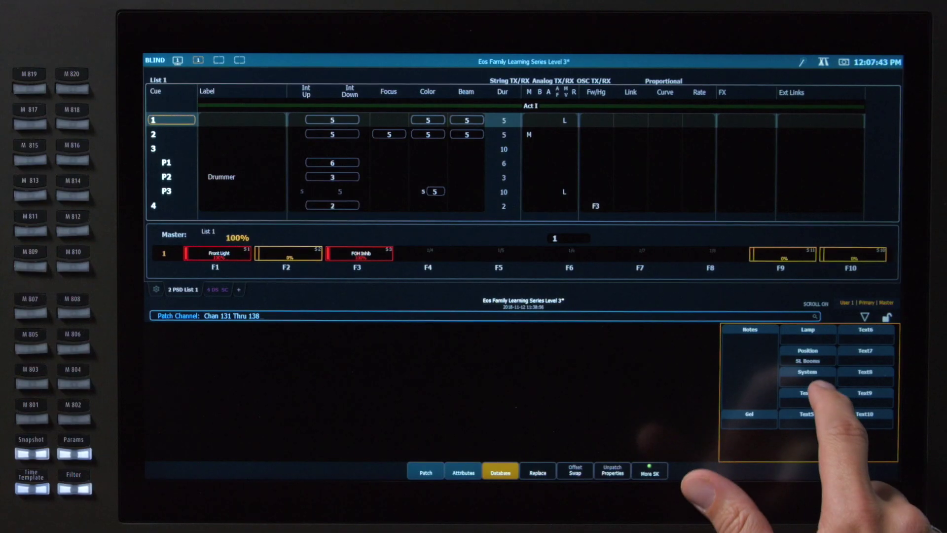
left_click(811, 379)
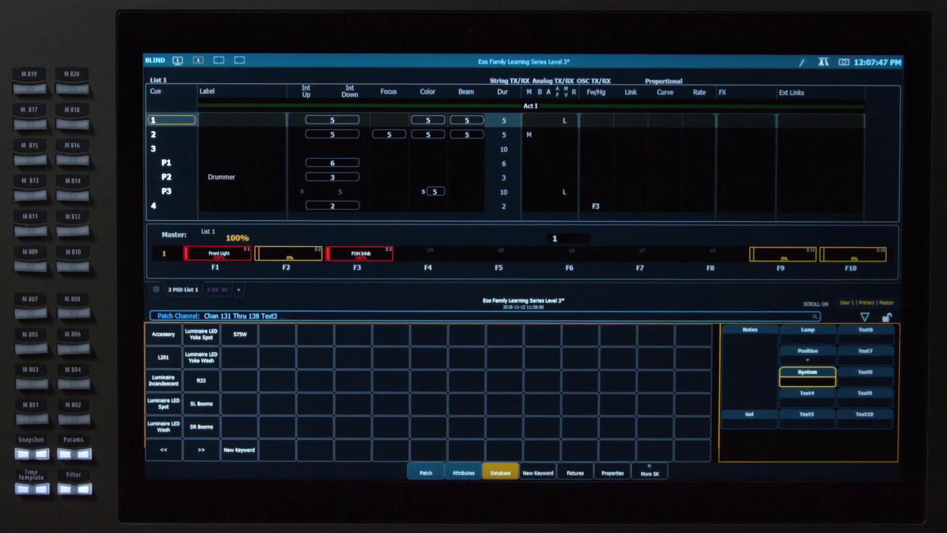
left_click(239, 449)
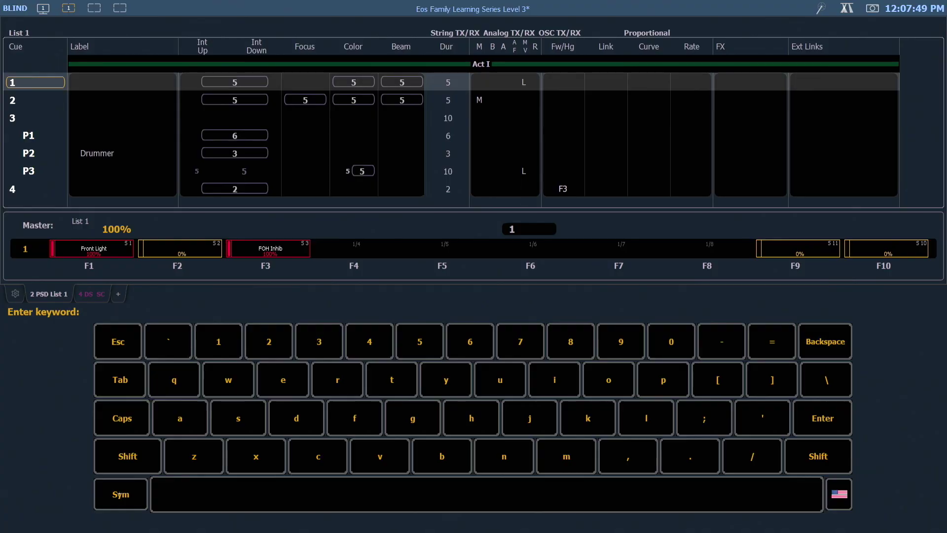
type("Head")
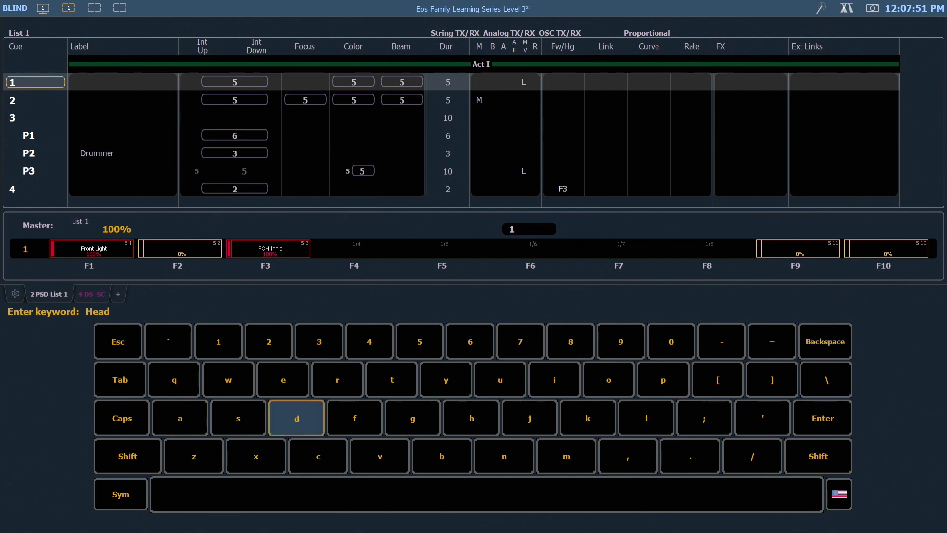
type(" High")
key("Return")
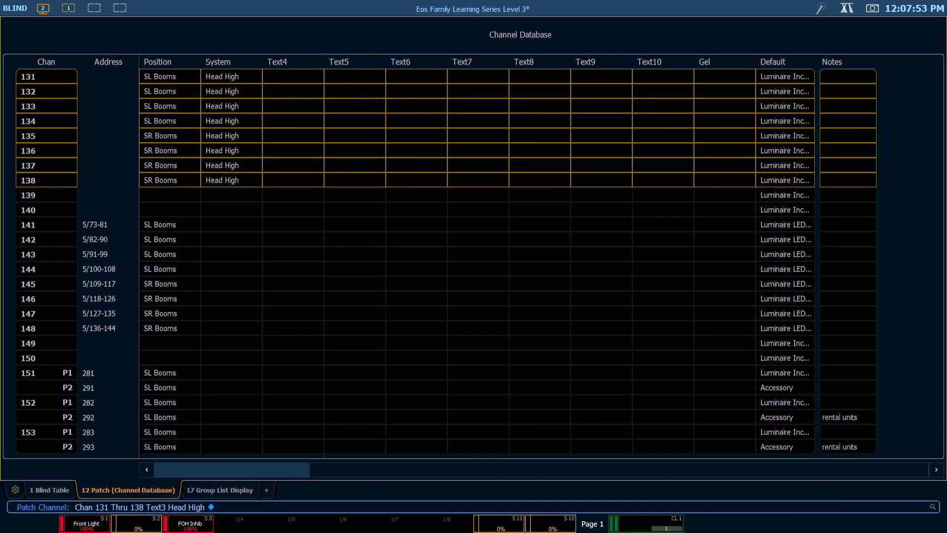
Select channels 171 thru 178 and create the new System keyword 'Shins' for them
type("171")
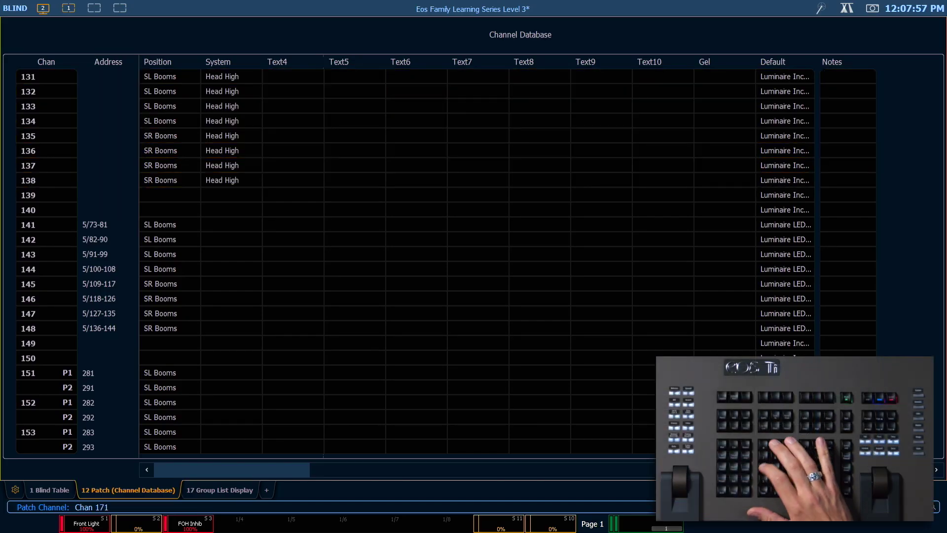
type("t178")
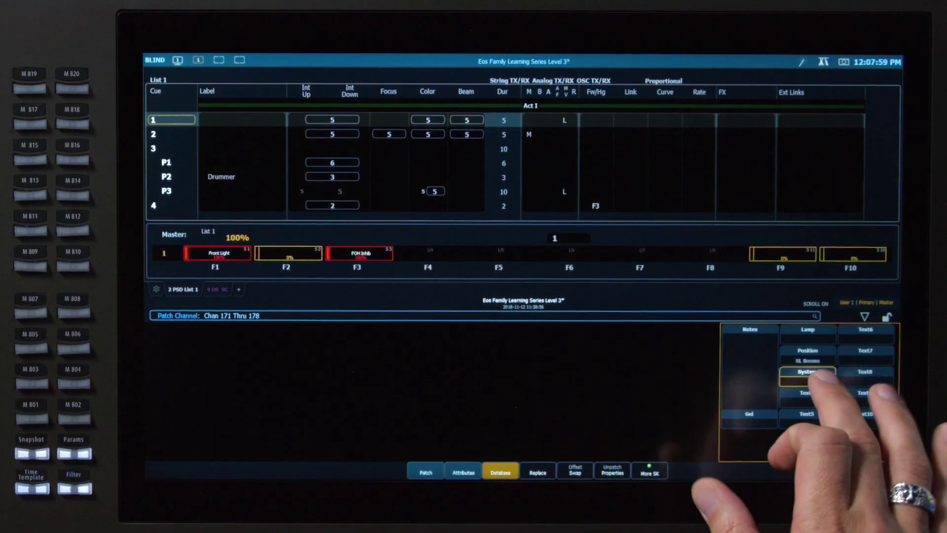
left_click(808, 375)
left_click(239, 450)
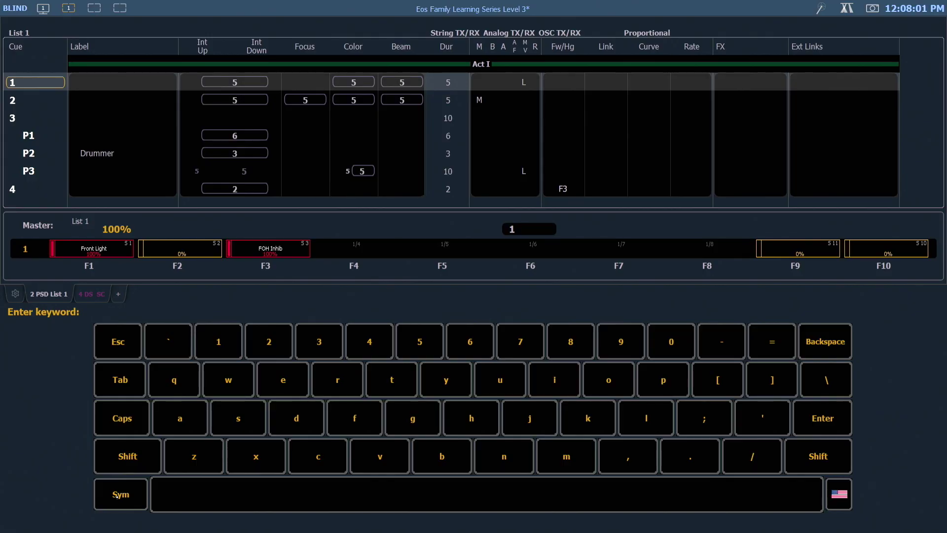
type("Shins")
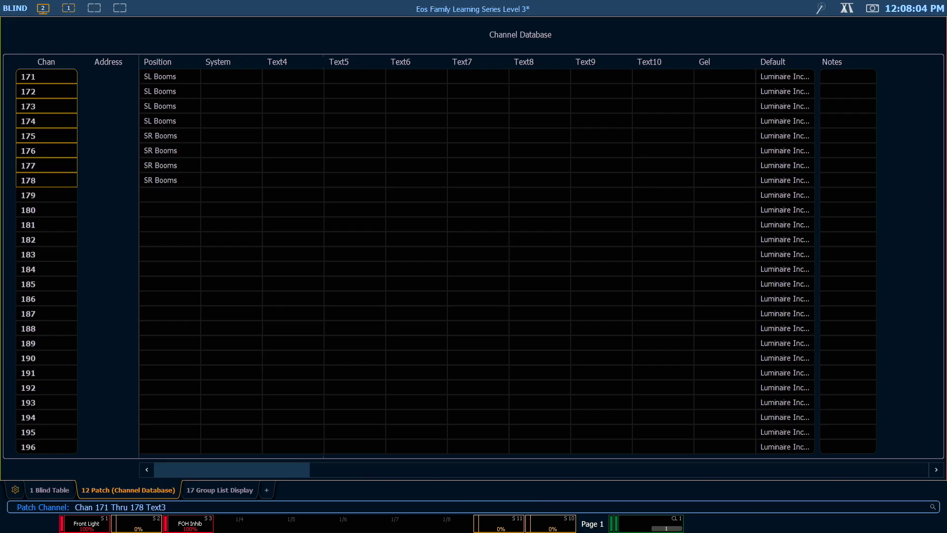
key("Return")
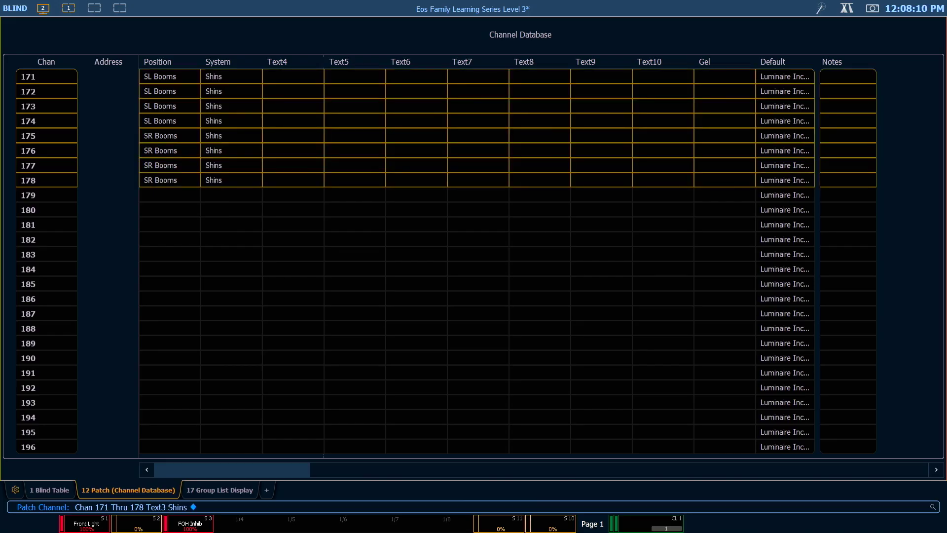